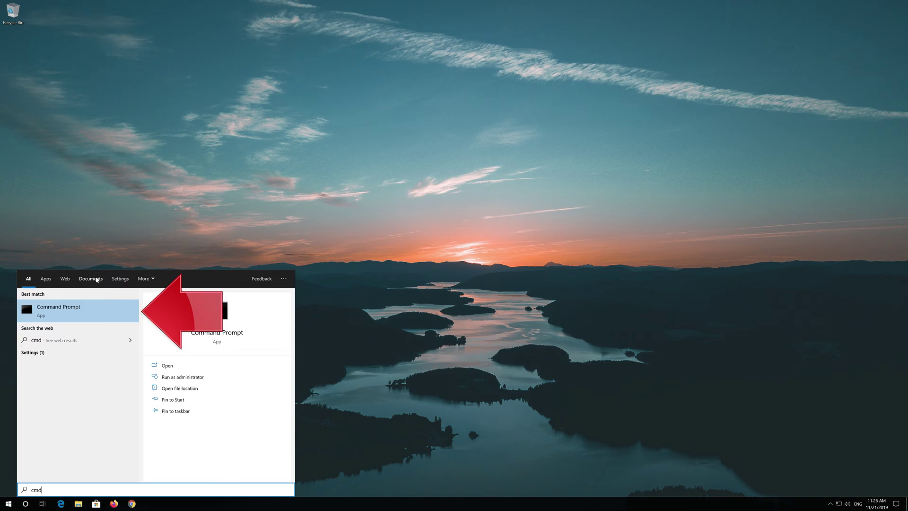
Step: Launch Command Prompt from the Start search as administrator and approve the UAC prompt
right_click(92, 316)
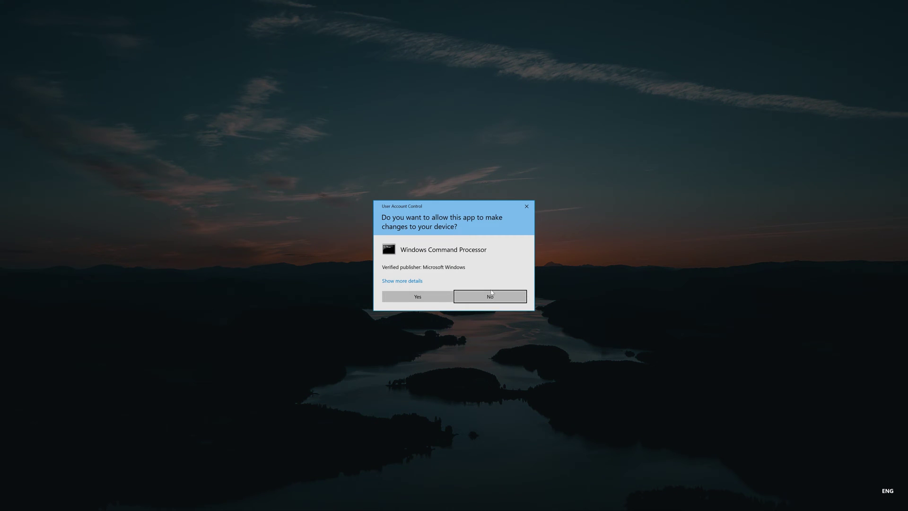
left_click(424, 298)
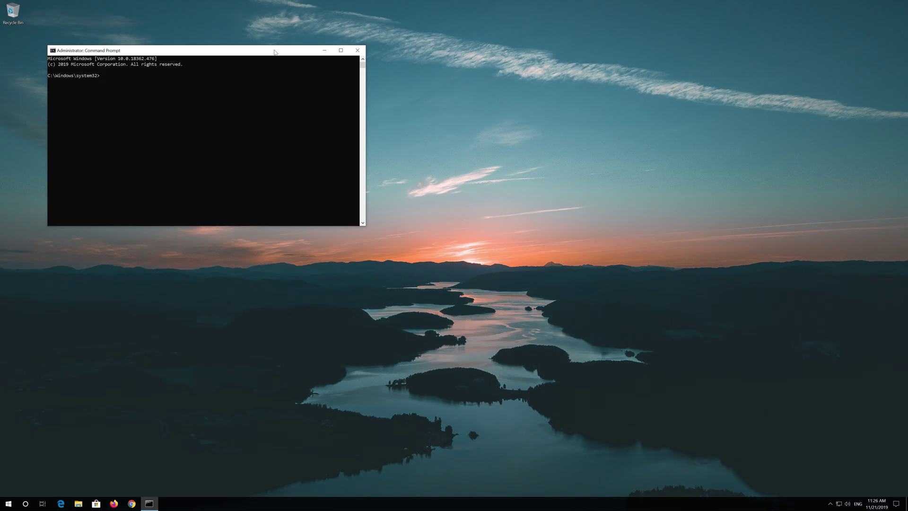
Step: Centre and enlarge the Command Prompt window, then run netsh int ip reset C:\resetlog.txt
left_click_drag(275, 52, 484, 148)
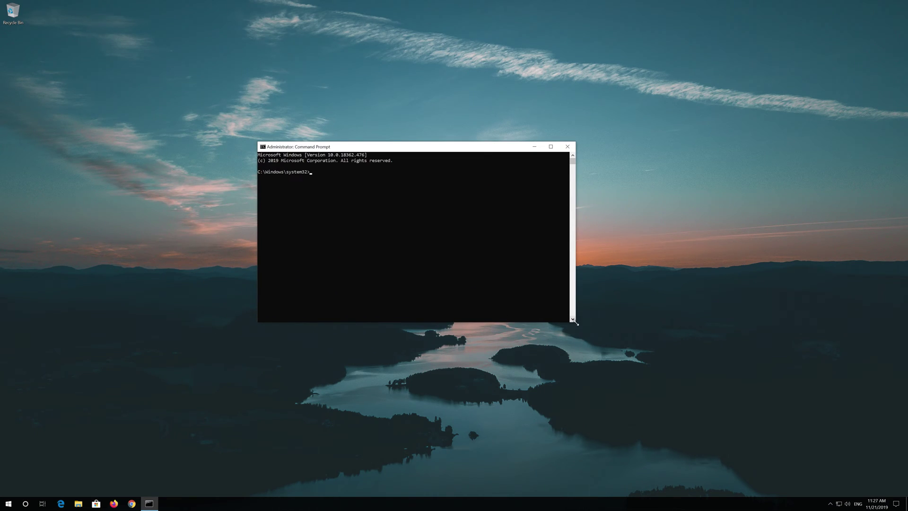
left_click_drag(576, 324, 629, 341)
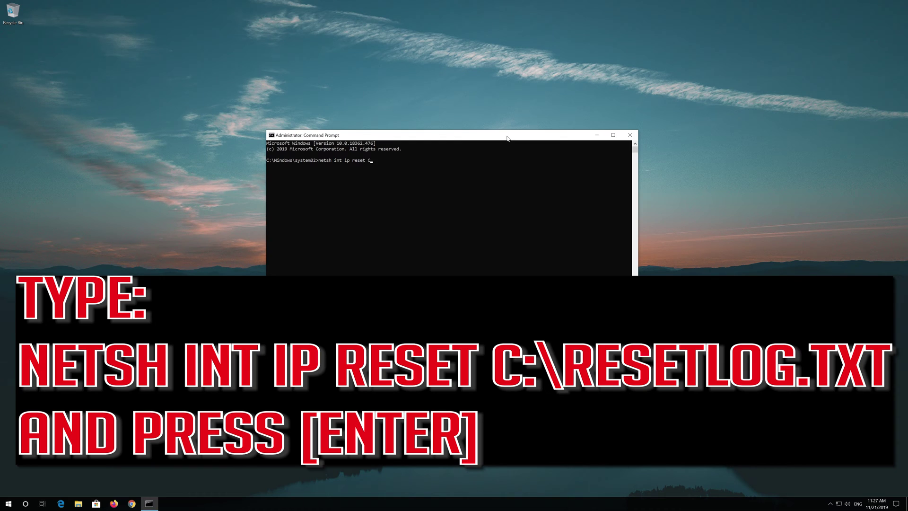
type("setlog")
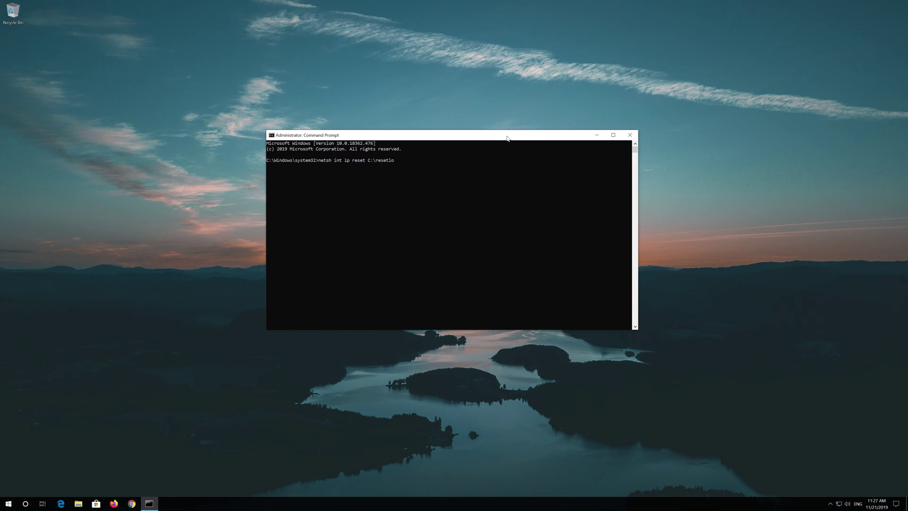
key("Return")
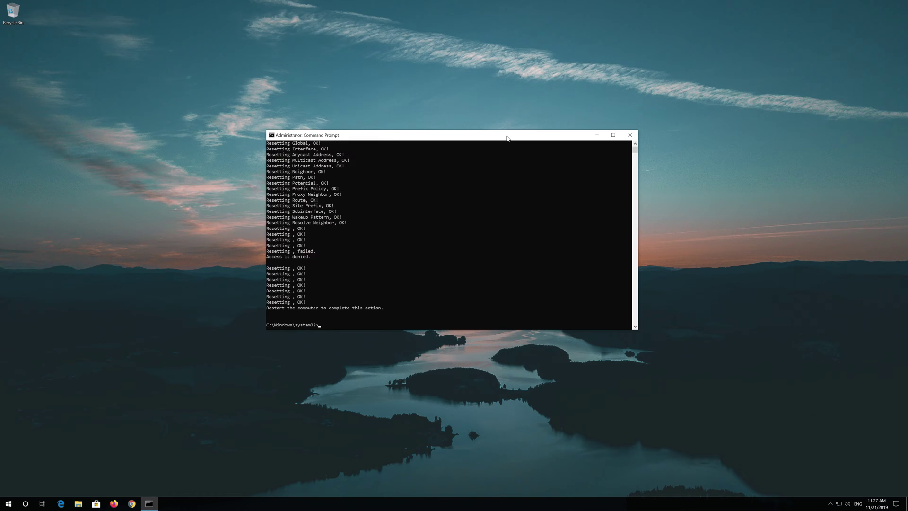
Step: Run netsh winsock reset and ipconfig /flushdns, then exit Command Prompt
type("netsh winsock reset")
key("Return")
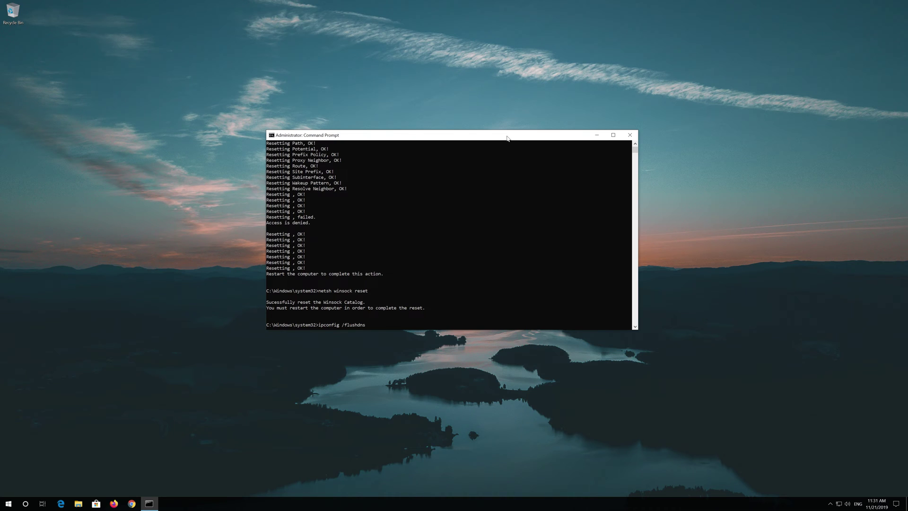
key("Return")
type("exit")
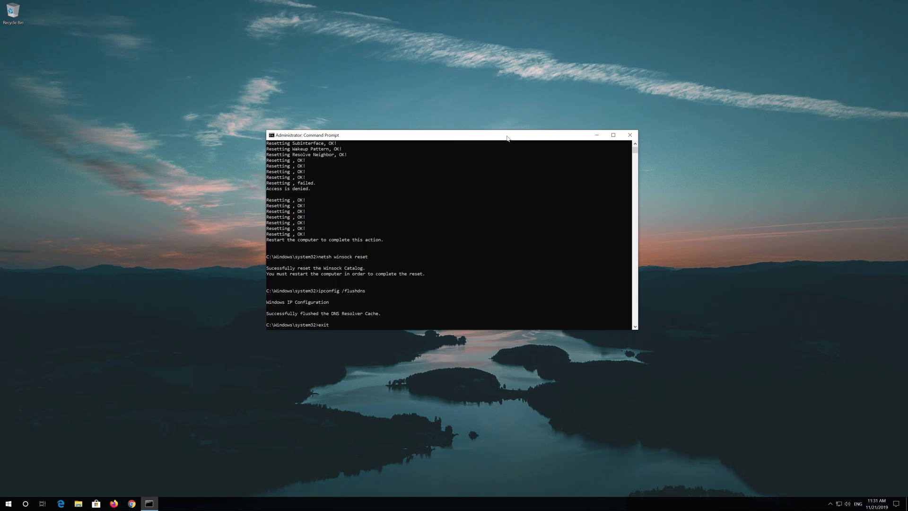
key("Return")
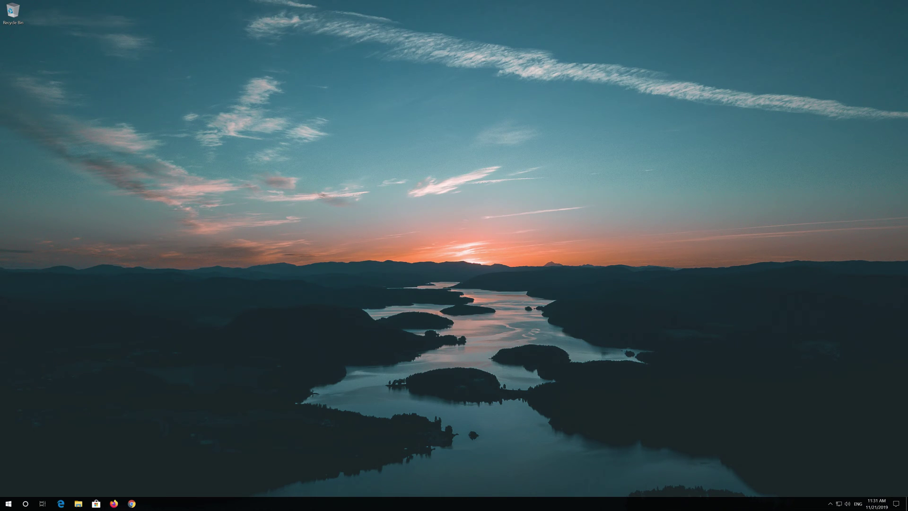
Step: Restart the PC from the Start power menu, then open Control Panel by searching 'control panel'
left_click(7, 503)
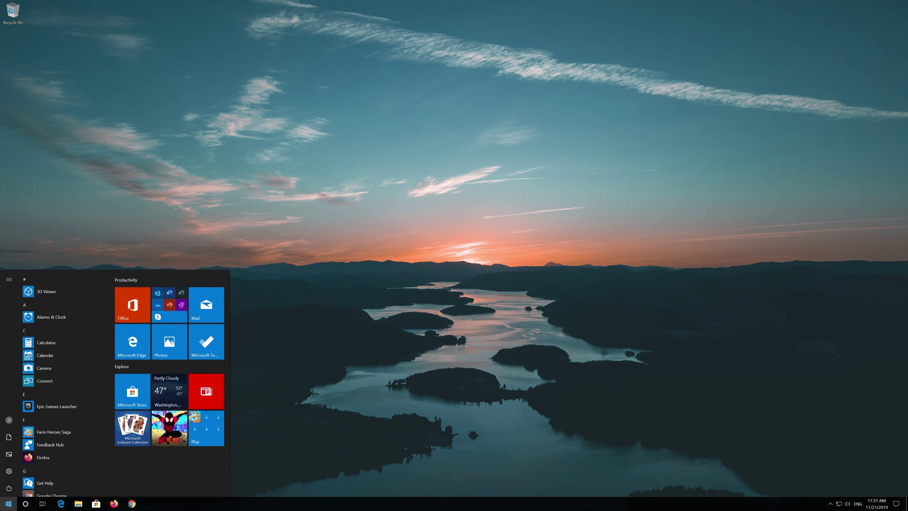
left_click(9, 488)
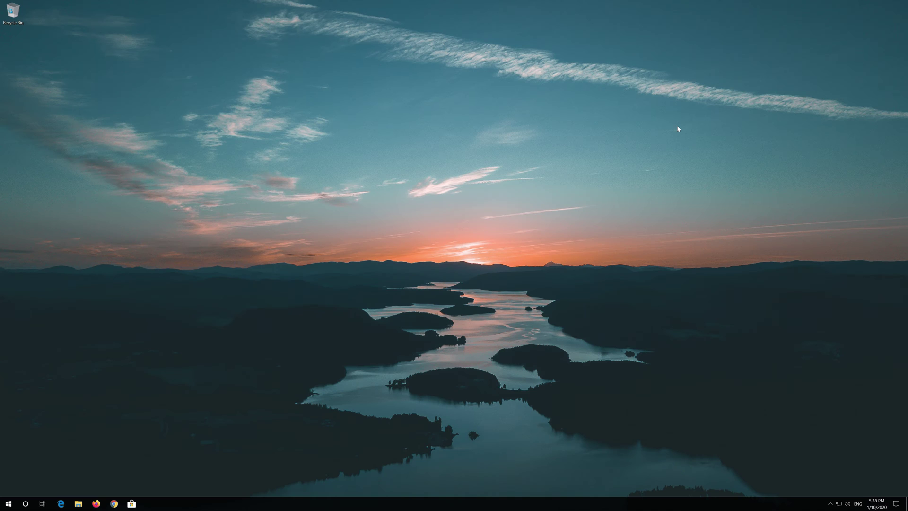
key("super")
type("cont")
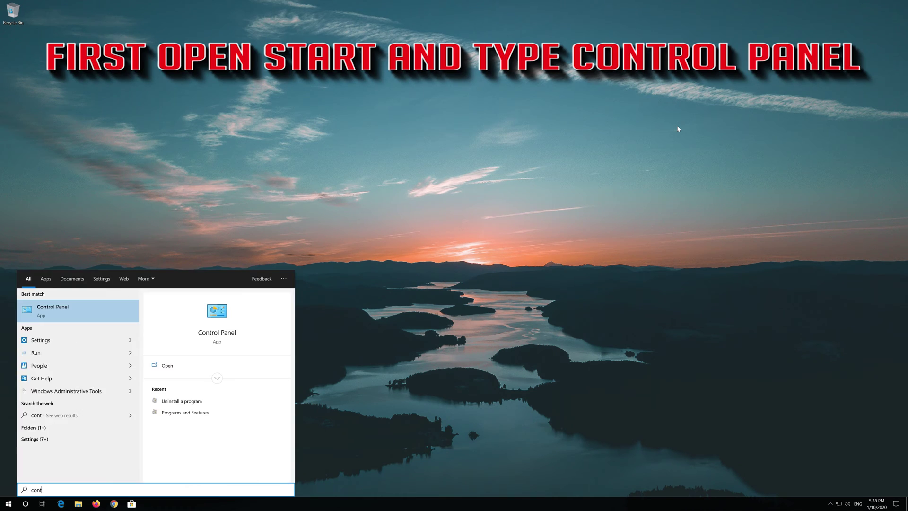
type("rol panel")
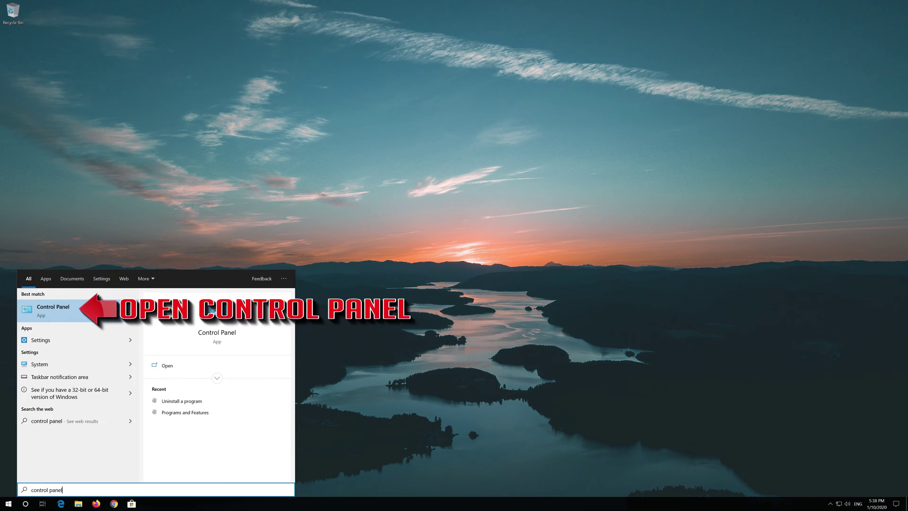
key("Return")
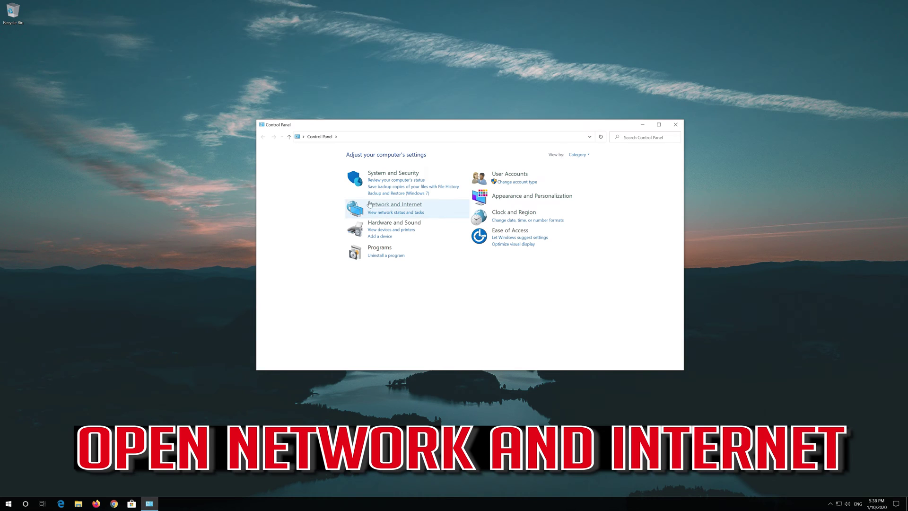
Step: Go to Network and Sharing Center's adapter settings and bring up the Ethernet adapter's context menu
left_click(397, 204)
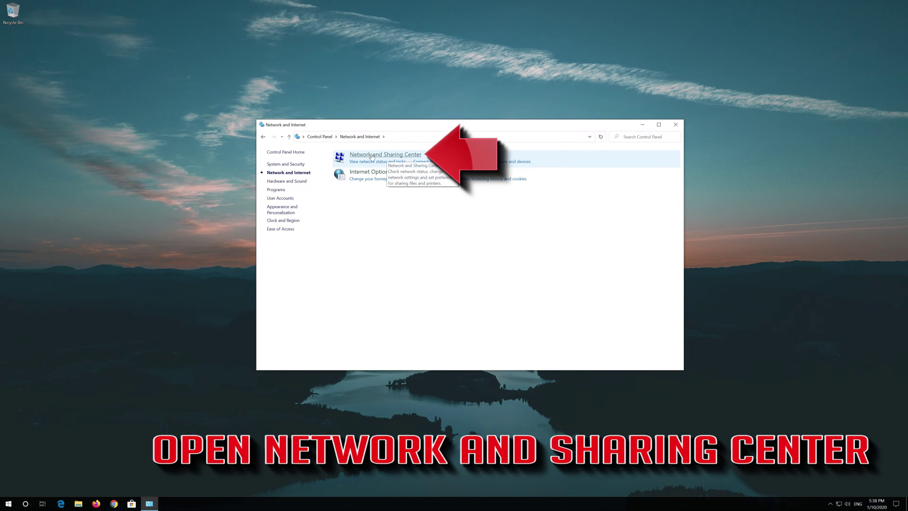
left_click(398, 158)
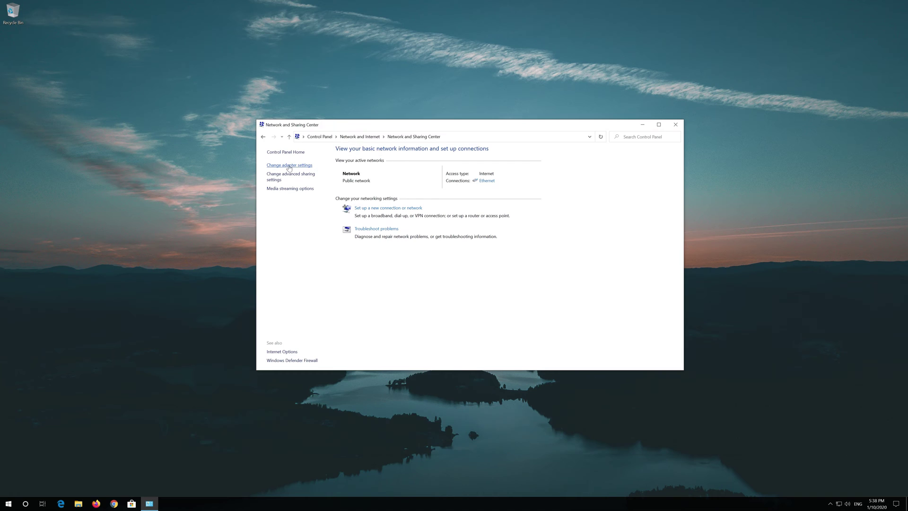
left_click(288, 165)
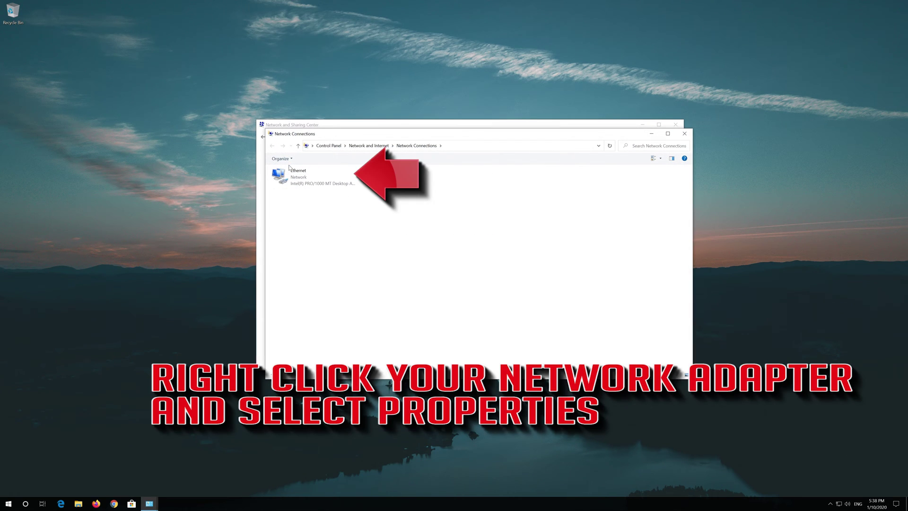
left_click(293, 174)
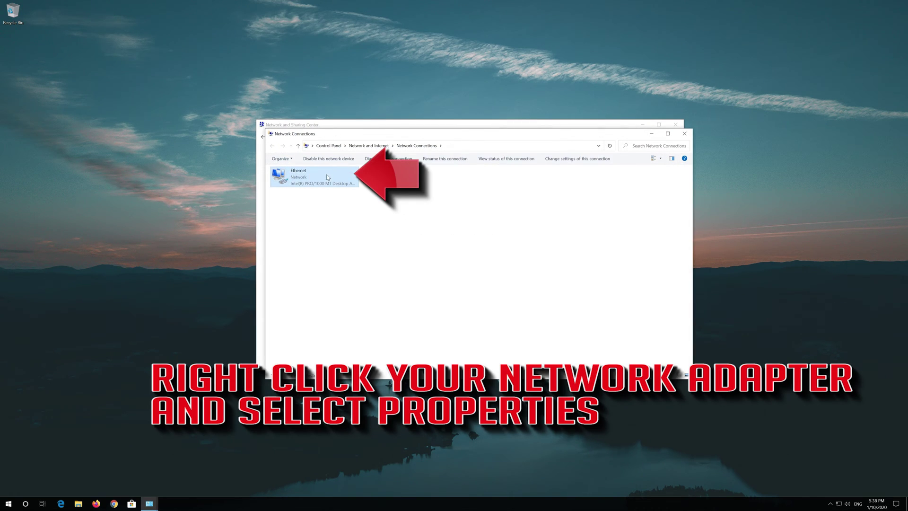
right_click(312, 175)
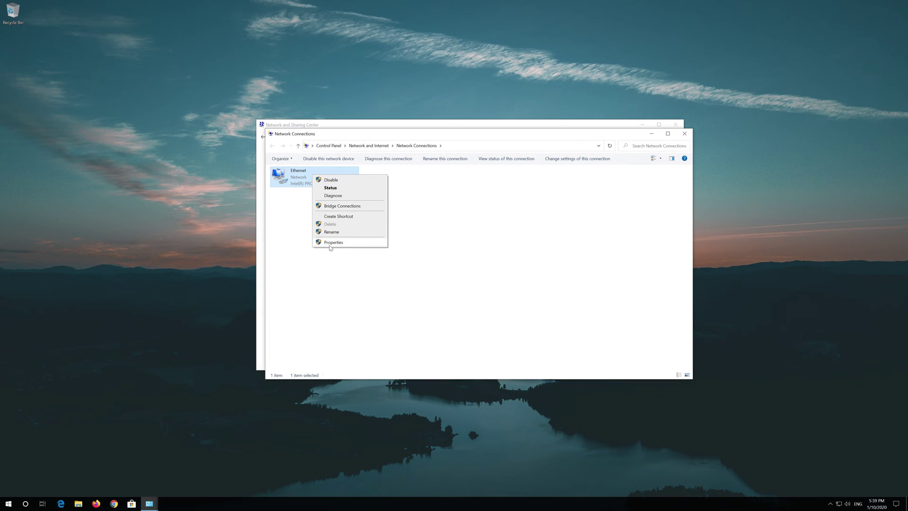
Step: Open Ethernet's Internet Protocol Version 4 (TCP/IPv4) properties and choose manual DNS server addresses
left_click(343, 244)
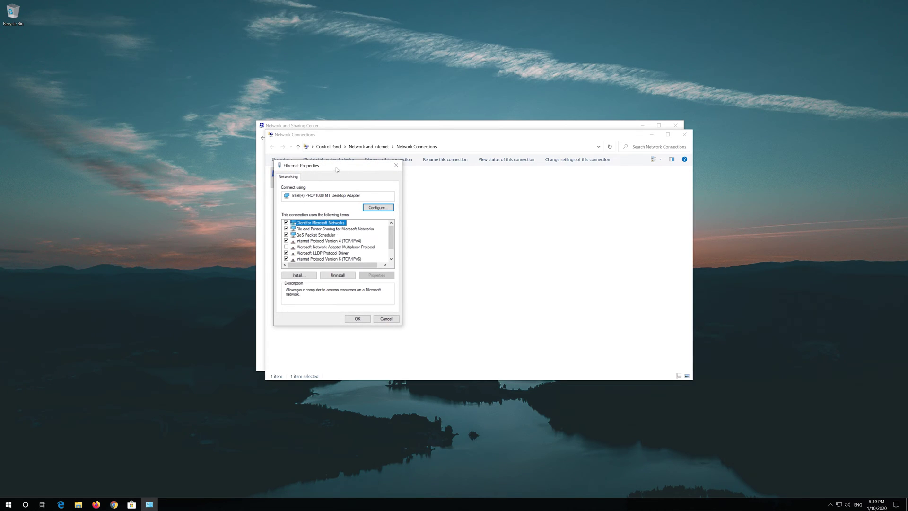
left_click_drag(337, 170, 477, 174)
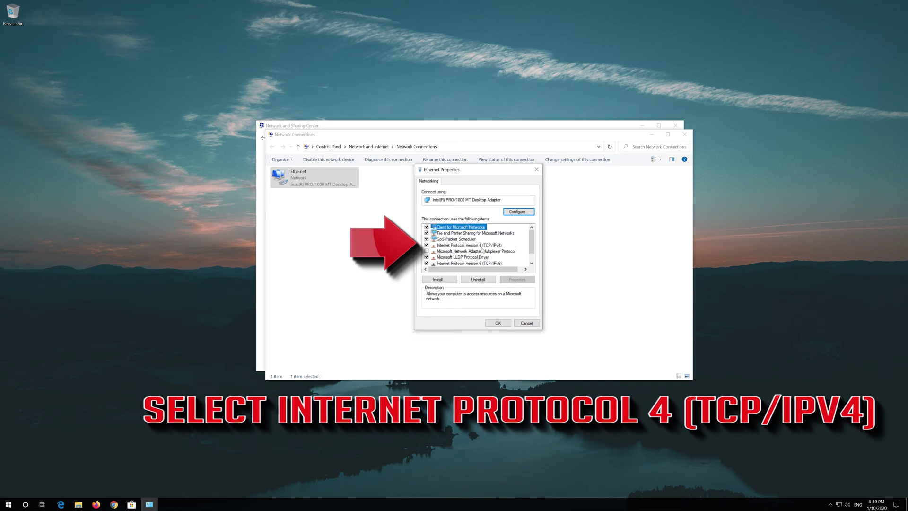
left_click(489, 245)
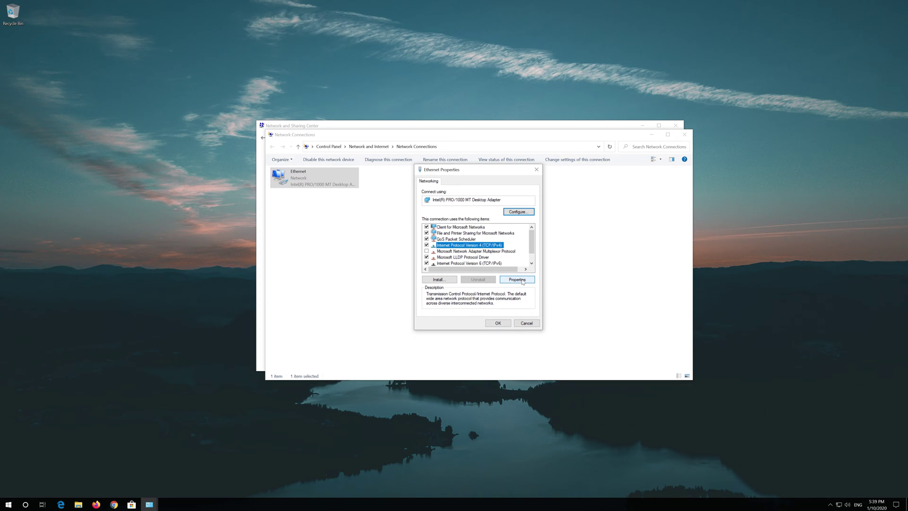
left_click(522, 280)
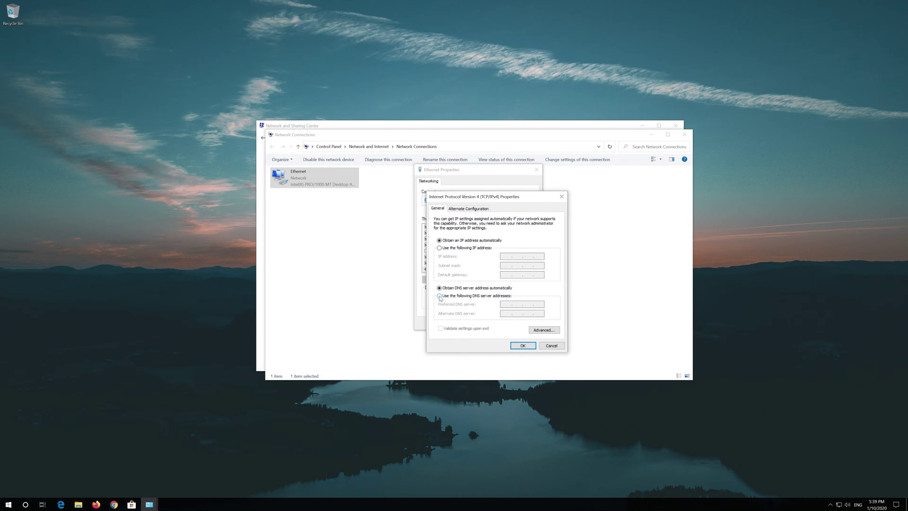
left_click(440, 296)
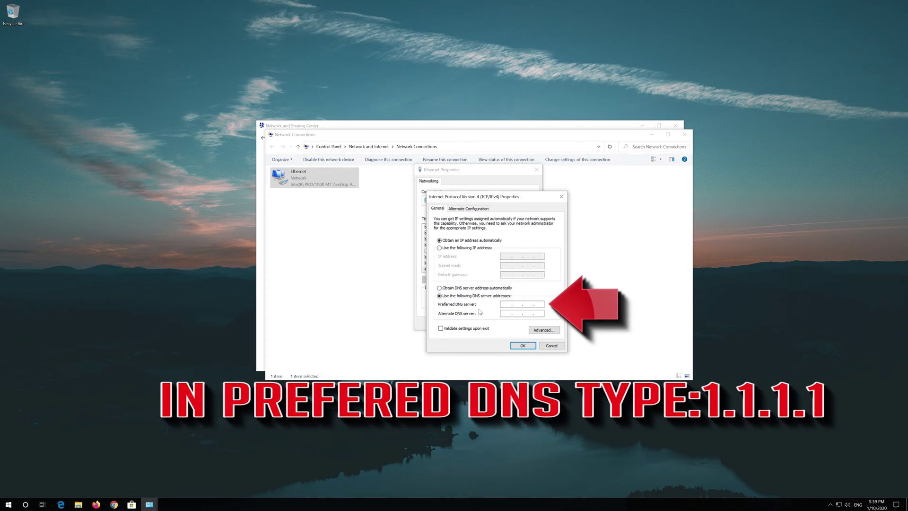
Step: Enter 1.1.1.1 as preferred and 1.0.0.1 as alternate DNS server, and save with OK
left_click(506, 306)
type("1.")
type("1.1.1")
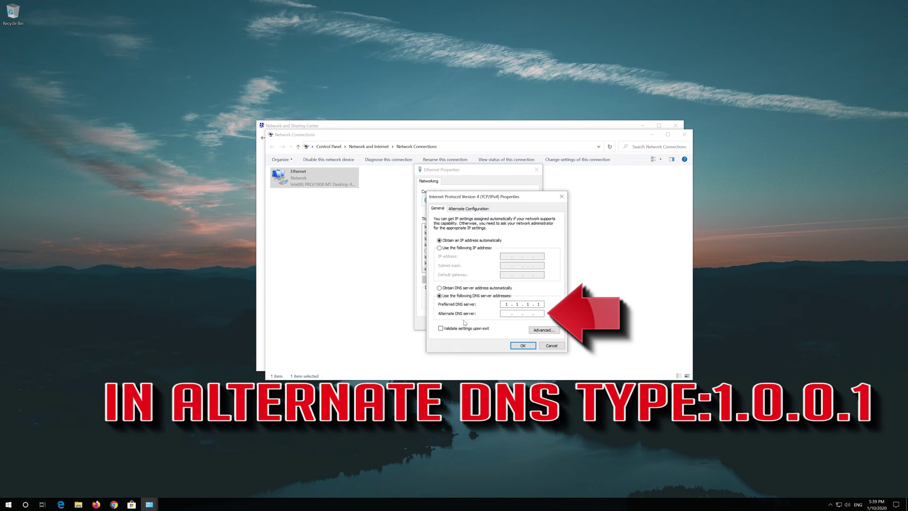
left_click(505, 312)
type("1")
type(".0.0.")
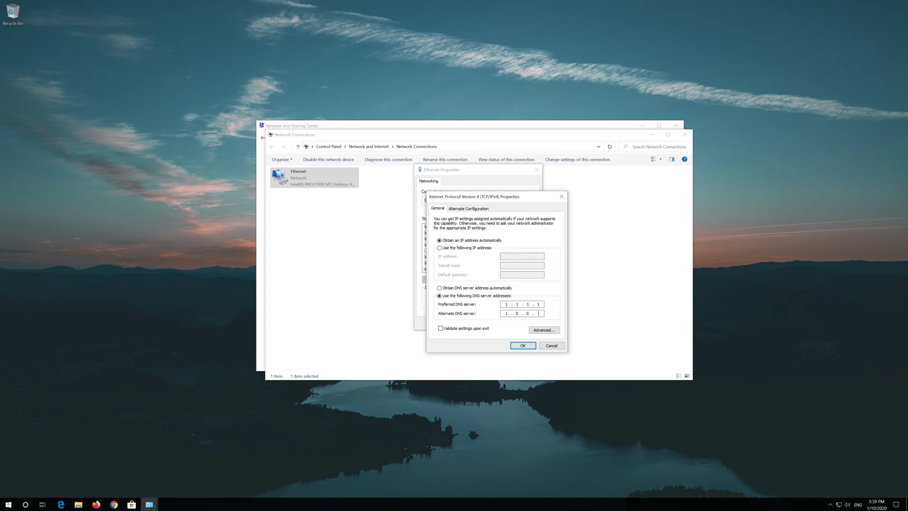
type("1")
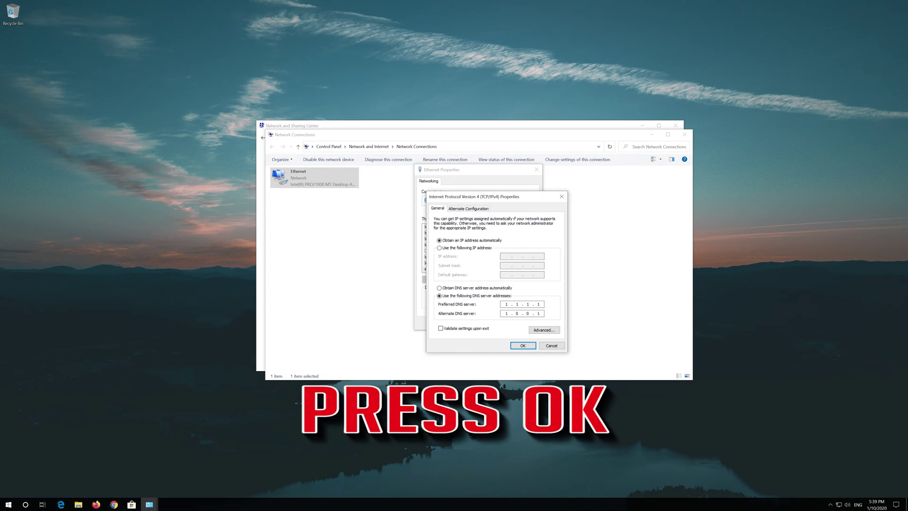
left_click(527, 346)
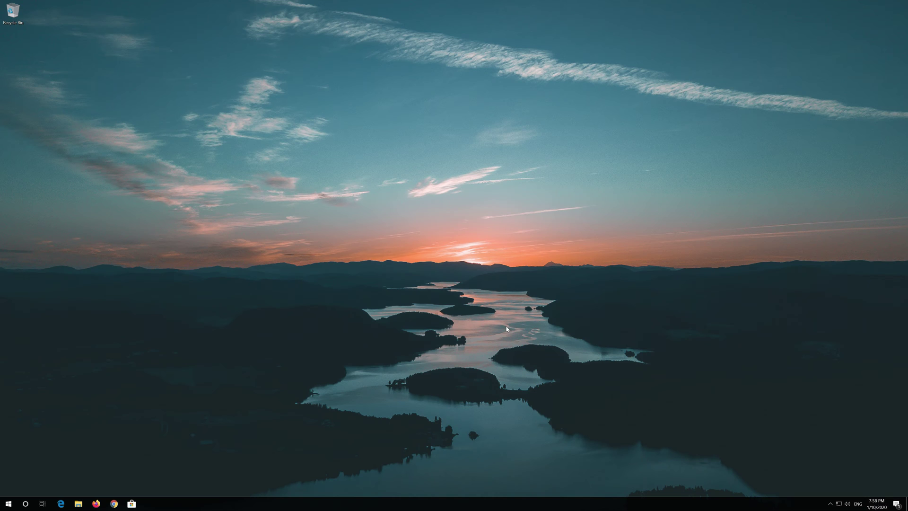
Step: Open Settings from Start, go to Network & Internet, and scroll down the Status page
left_click(9, 504)
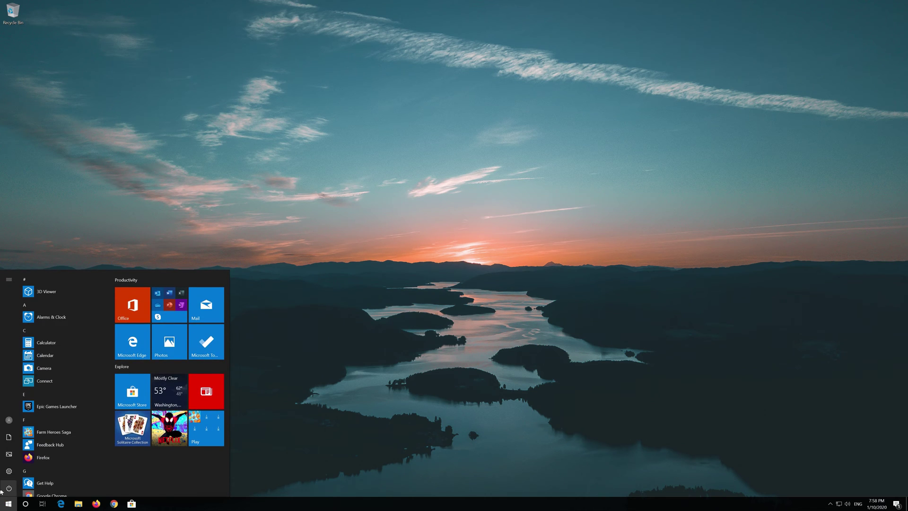
mouse_move(28, 471)
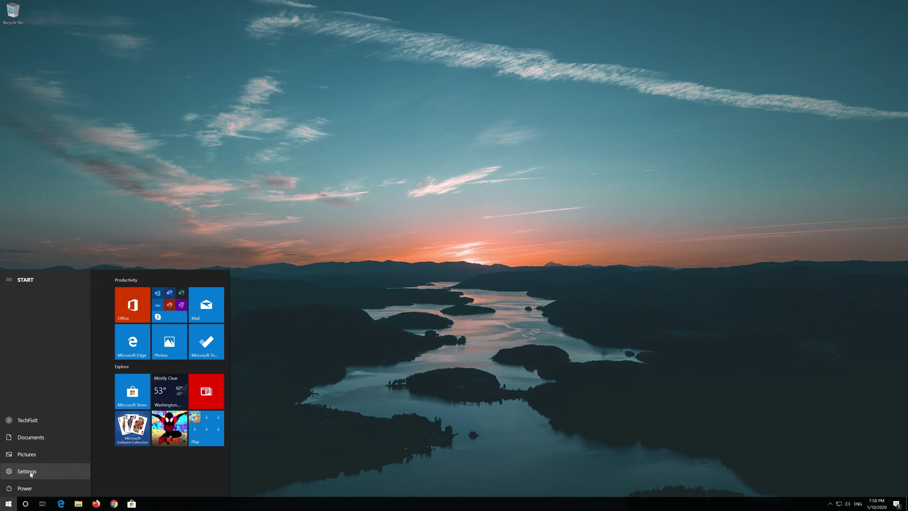
left_click(30, 473)
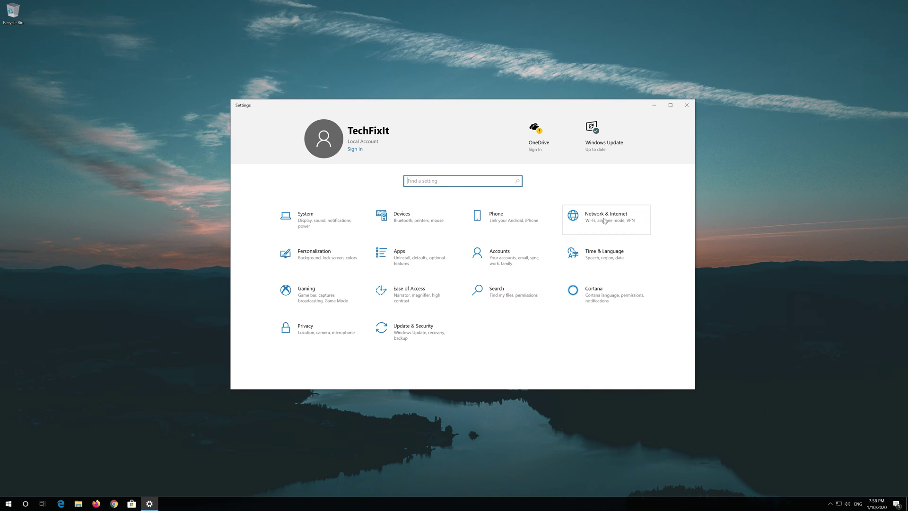
left_click(604, 220)
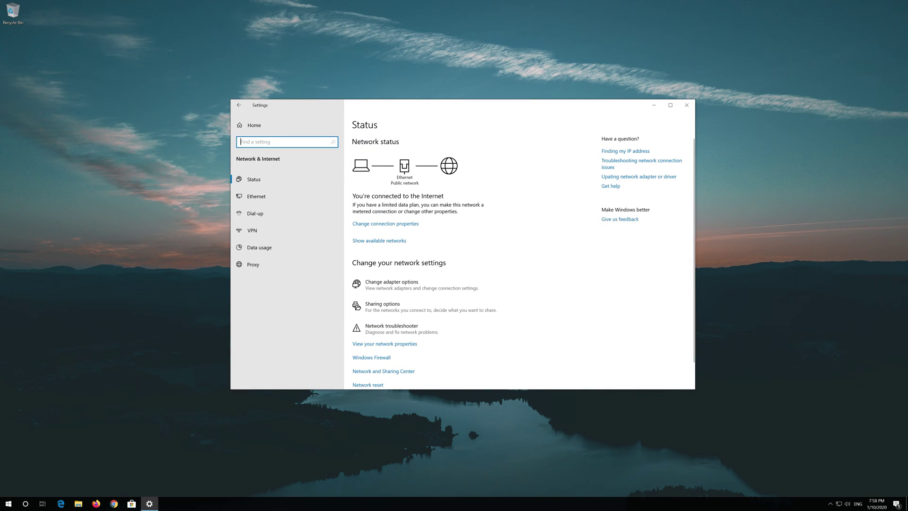
scroll(437, 255, "down", 1)
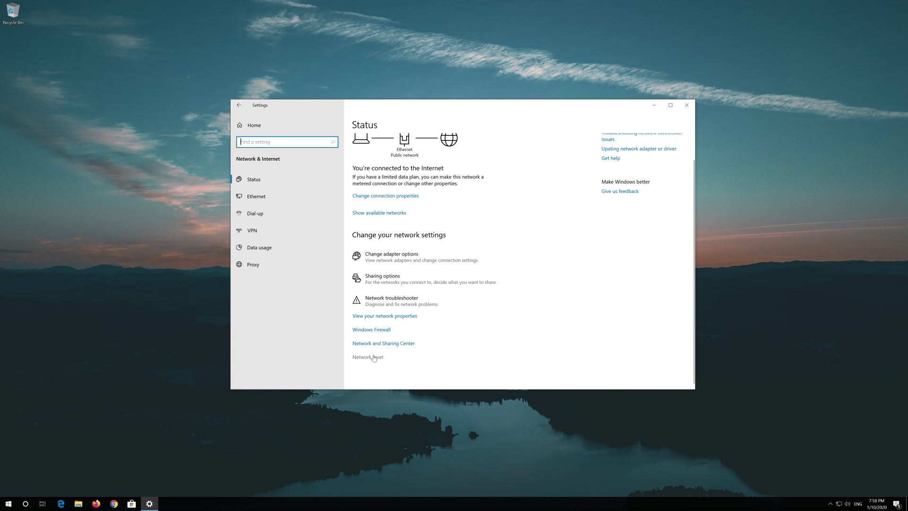
Step: Confirm Network reset via Reset now and Yes, dismiss the sign-out notice, and close Settings
left_click(374, 358)
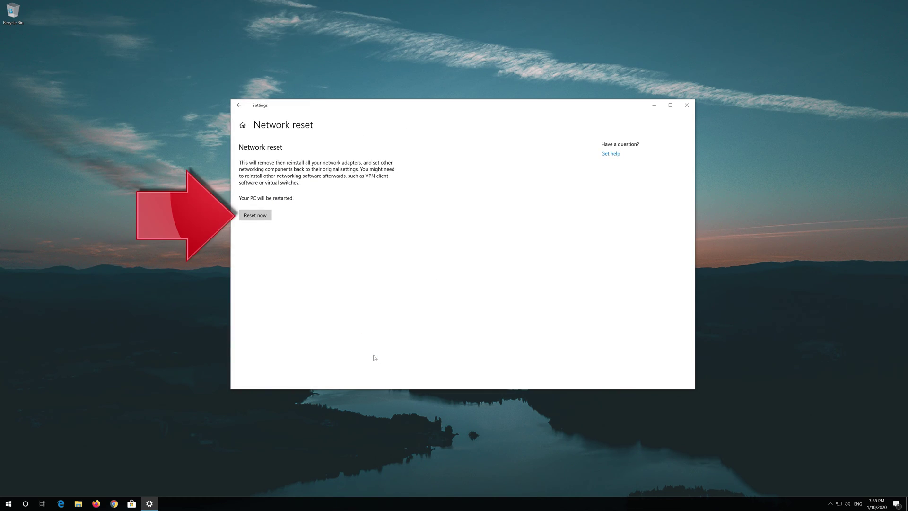
left_click(248, 217)
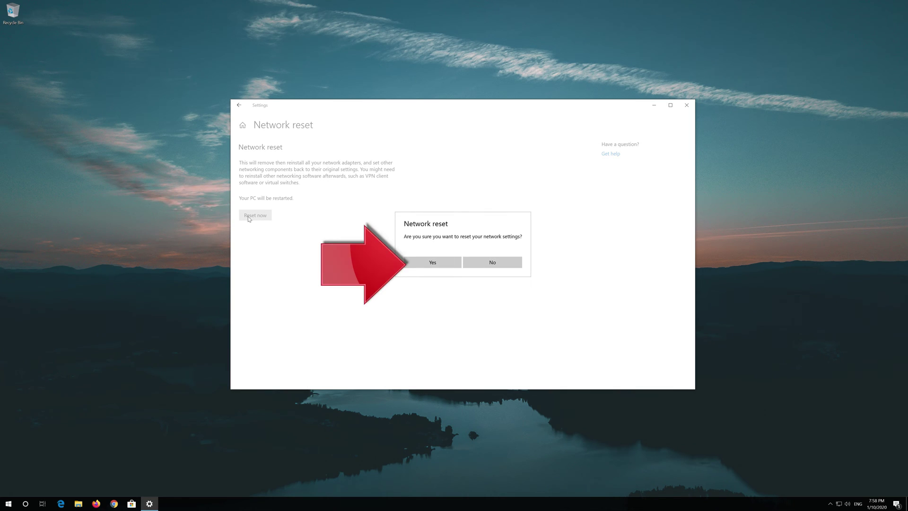
left_click(432, 262)
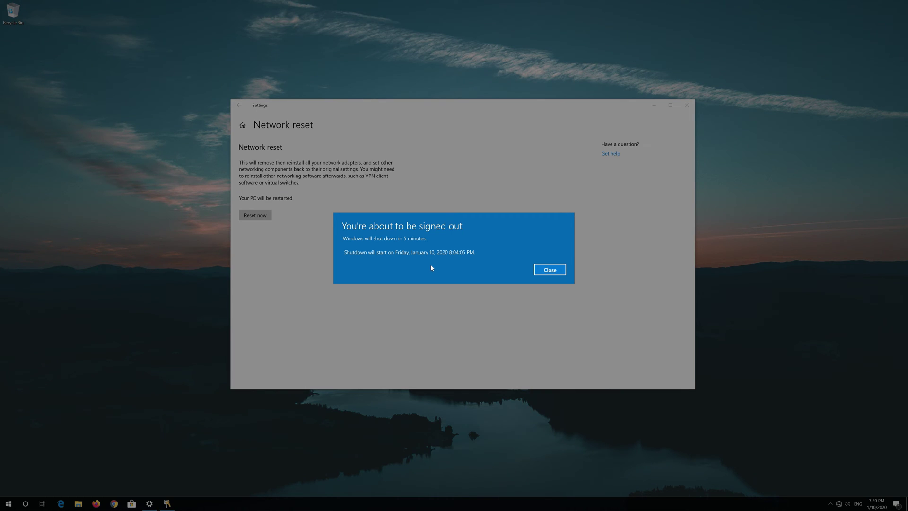
left_click(564, 272)
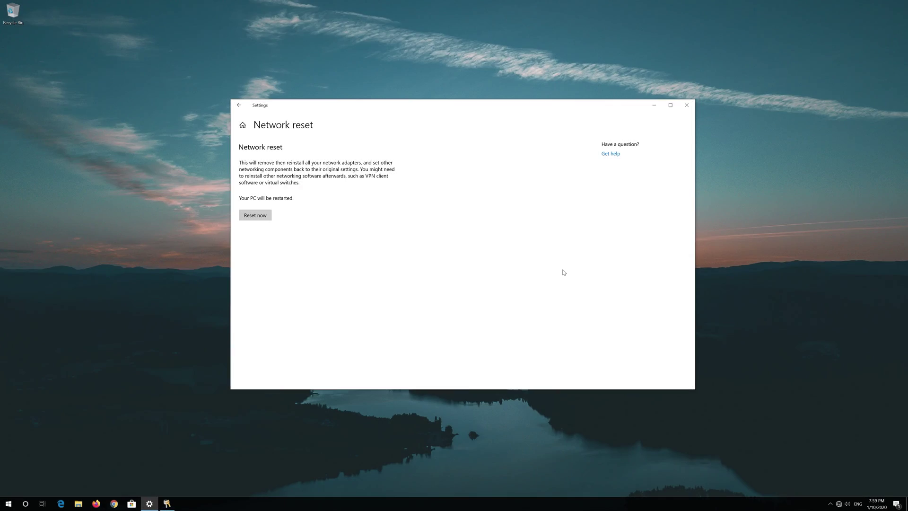
left_click(686, 105)
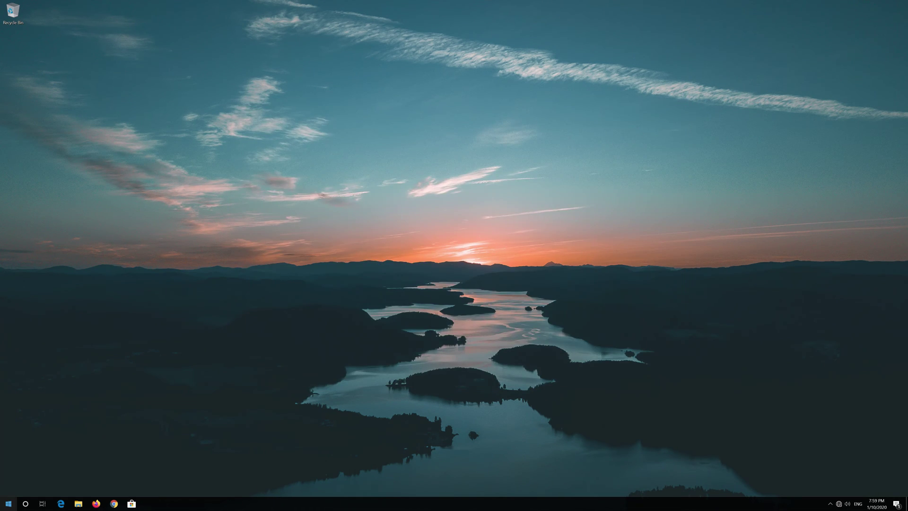
Step: Restart the PC from the Start power menu, then answer Yes to network discoverability
left_click(8, 503)
mouse_move(10, 487)
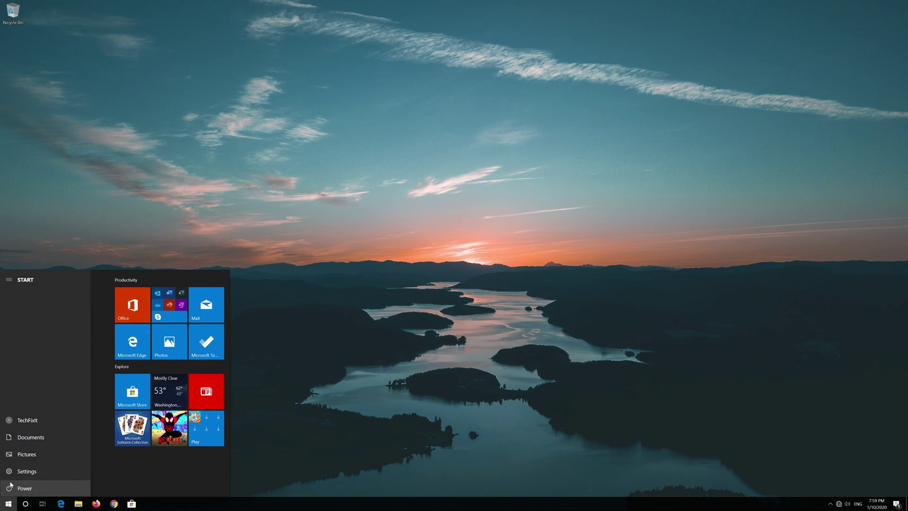
left_click(11, 487)
left_click(18, 470)
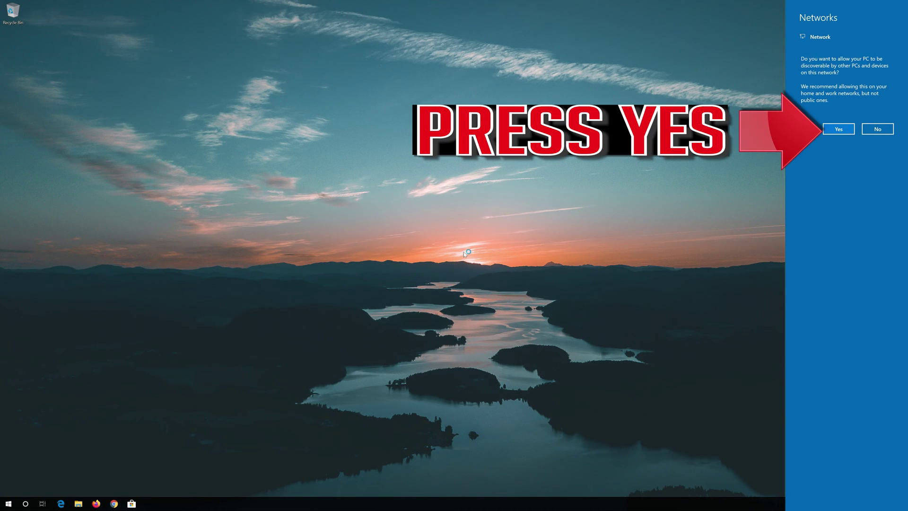
left_click(836, 134)
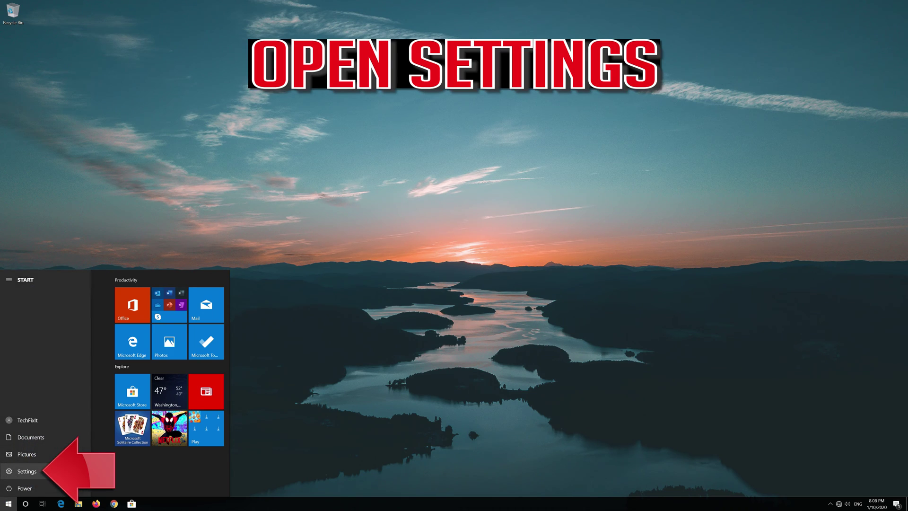
Step: Go to Settings > Update & Security > Troubleshoot to list the available troubleshooters
left_click(63, 472)
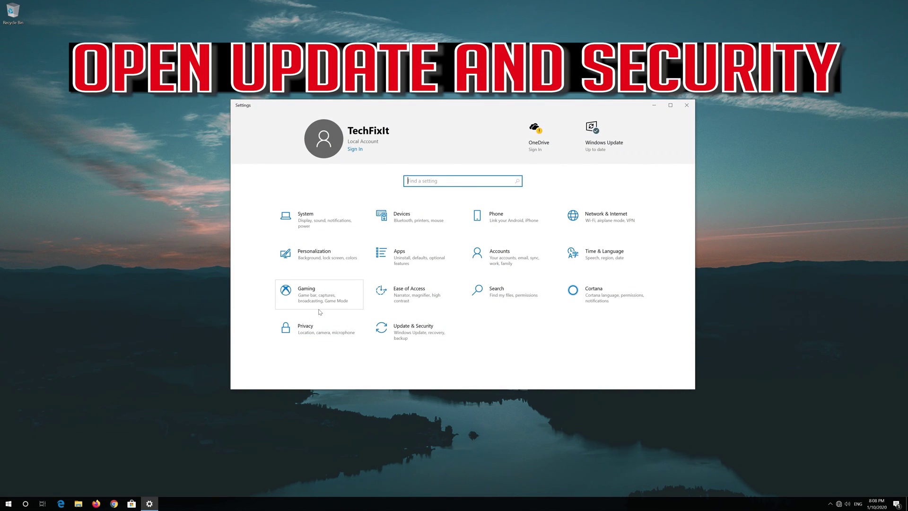
left_click(404, 338)
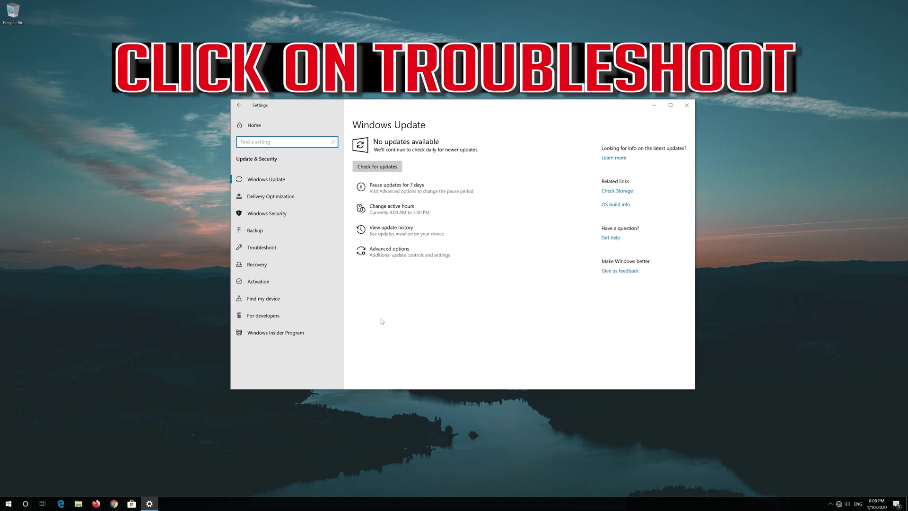
left_click(293, 247)
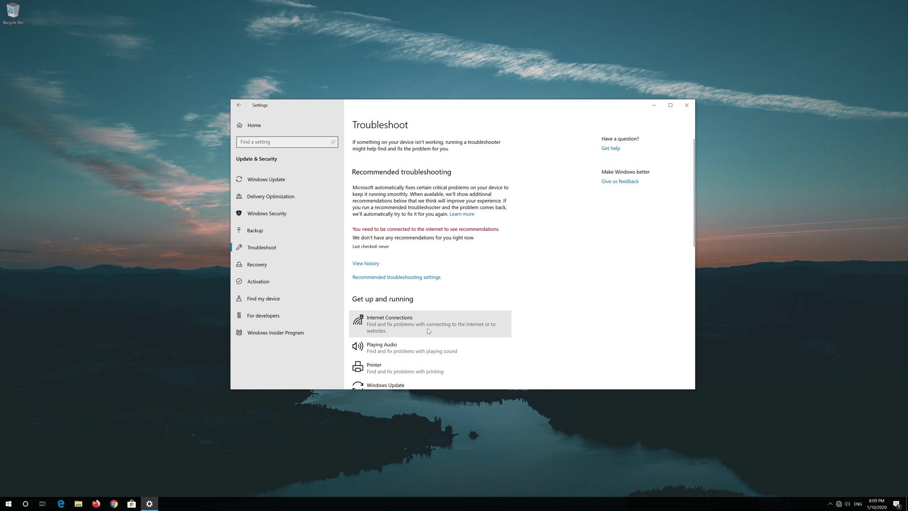
Step: Run the Internet Connections troubleshooter from the Troubleshoot page
left_click(427, 327)
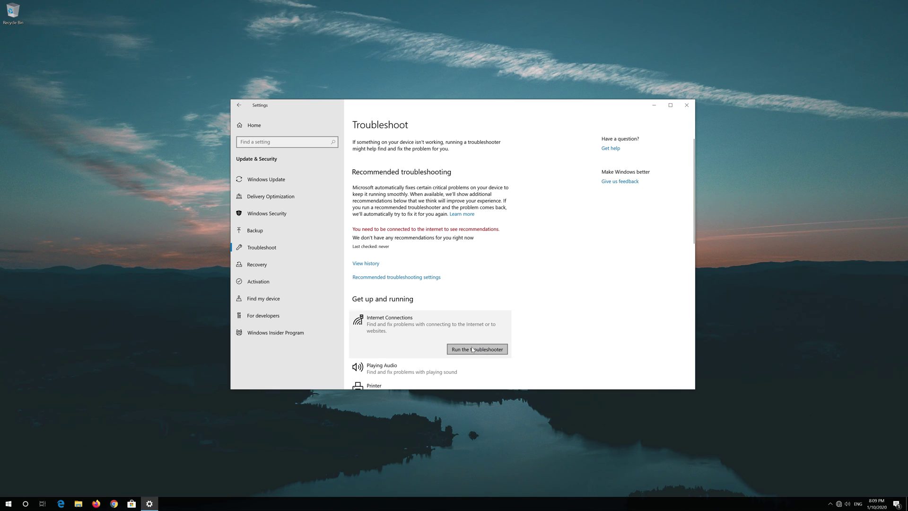
left_click(473, 348)
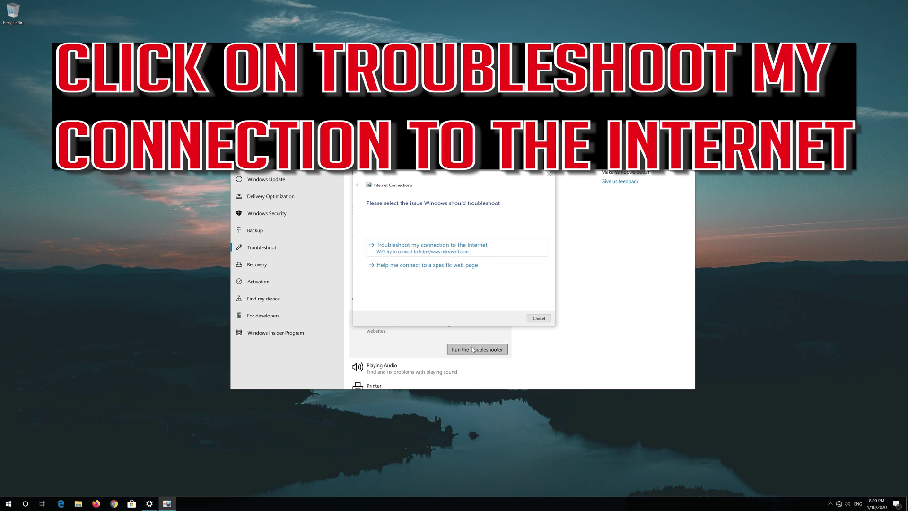
Step: Troubleshoot the connection to the Internet and retry the repairs as an administrator
left_click(470, 250)
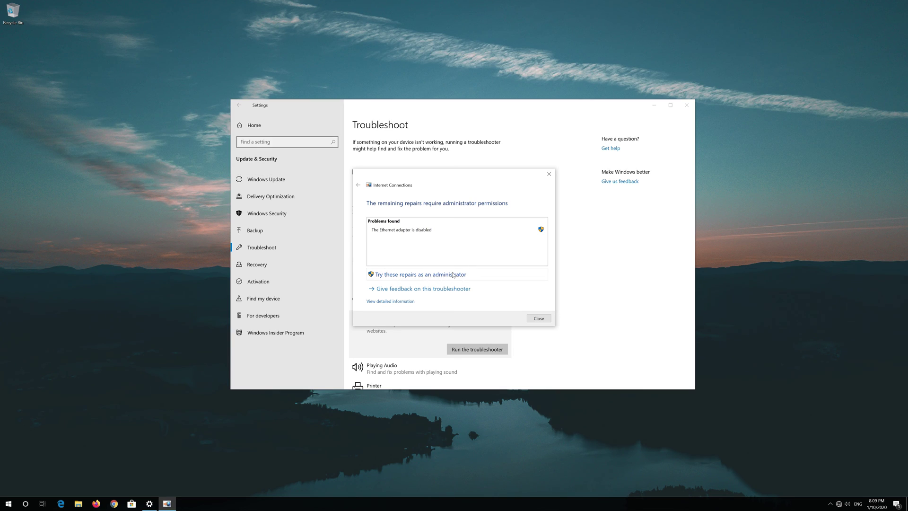
left_click(453, 274)
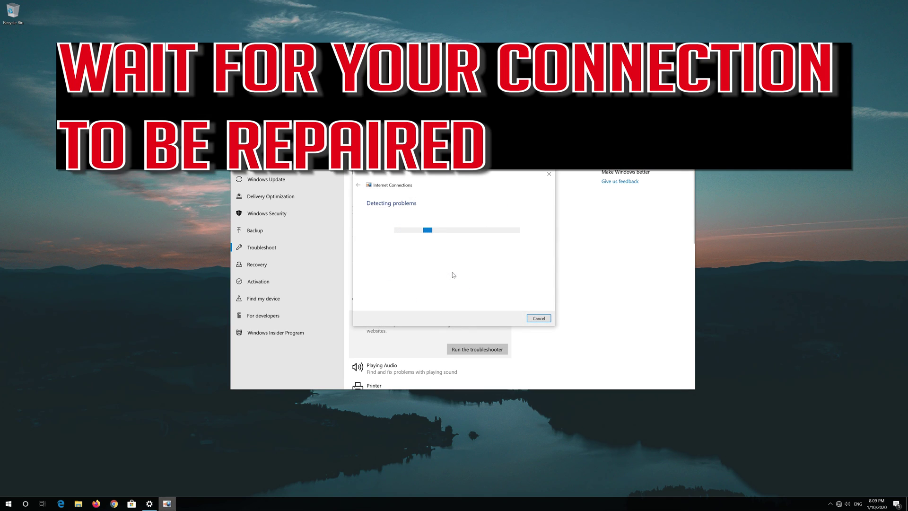